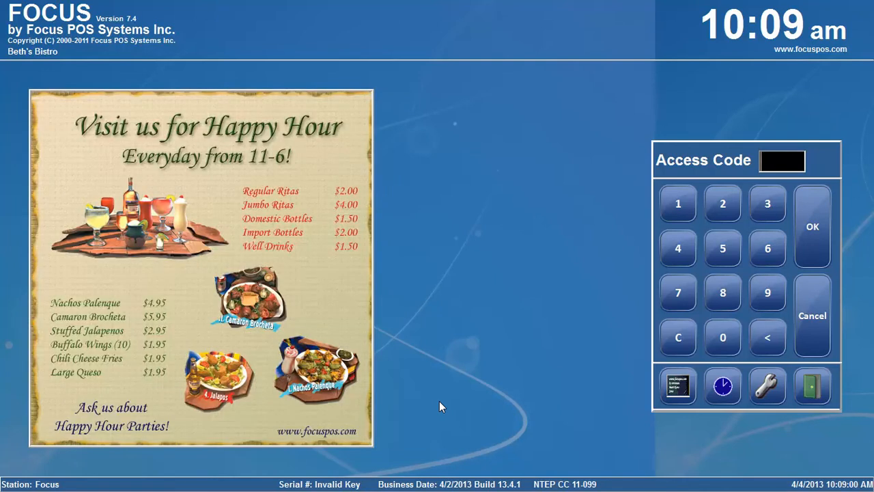
# Open the office software by entering the manager's access code.
pyautogui.click(768, 388)
pyautogui.click(369, 283)
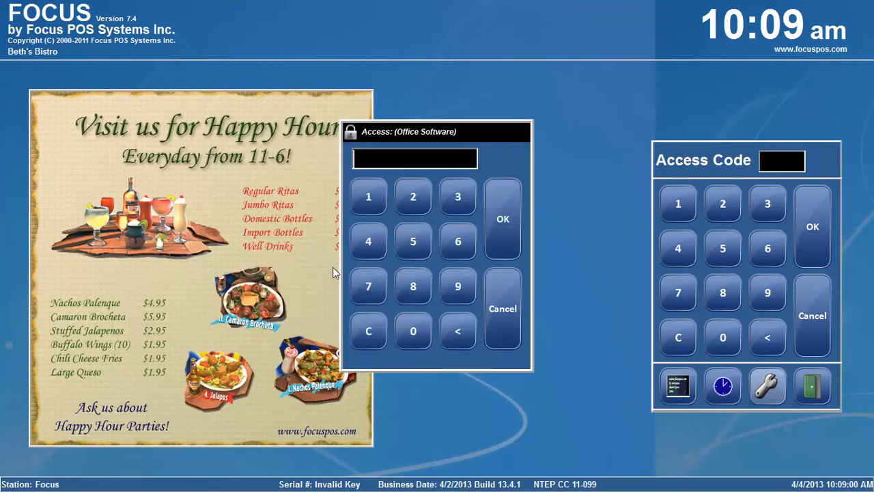
pyautogui.click(379, 197)
pyautogui.click(505, 224)
# Review the certification date options in the general timekeeping settings, then save and close the settings.
pyautogui.click(380, 25)
pyautogui.moveTo(345, 84)
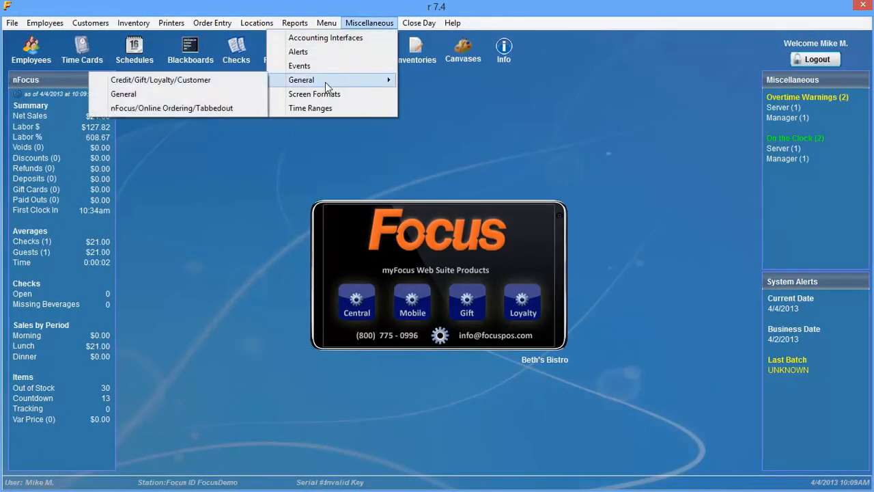
pyautogui.click(217, 92)
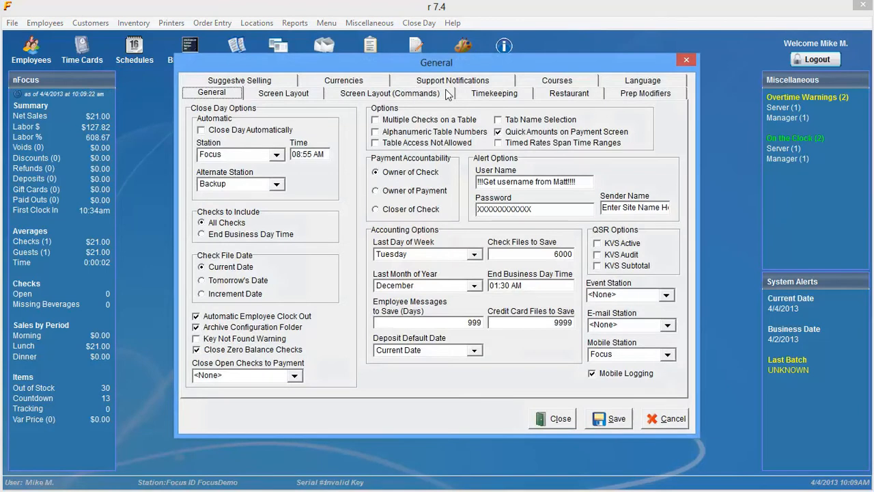
pyautogui.click(486, 95)
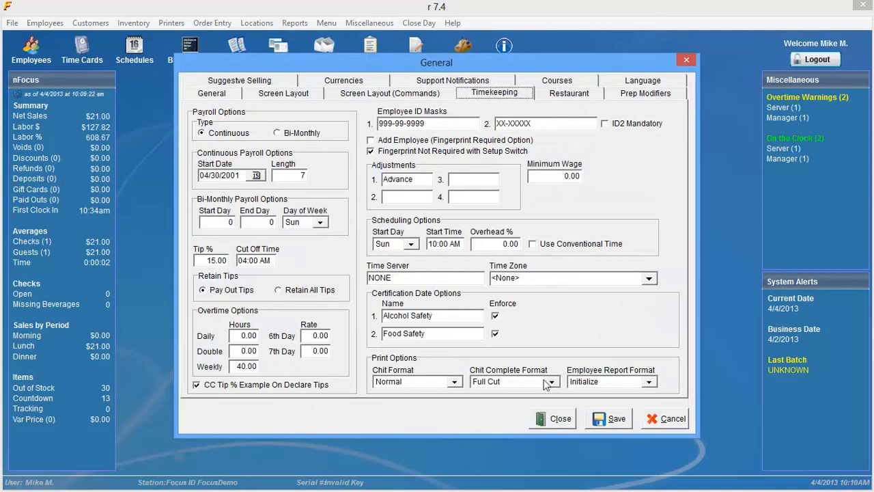
pyautogui.click(611, 419)
pyautogui.click(564, 420)
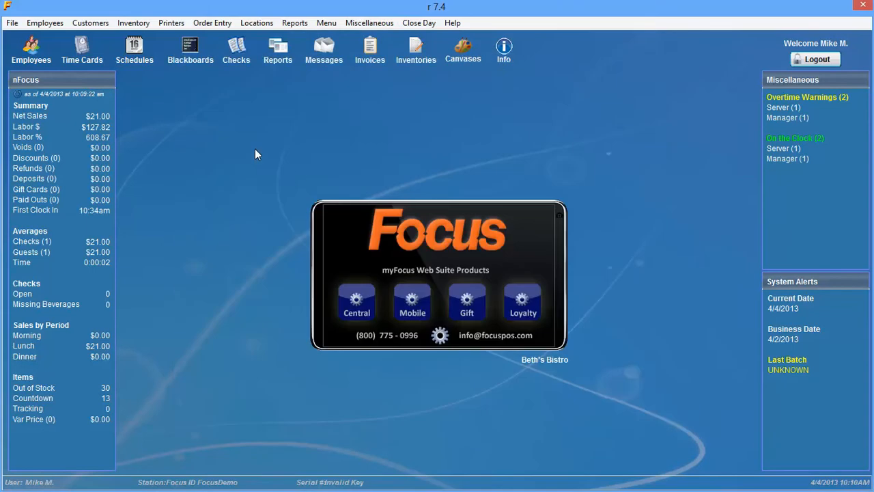
# Open the employee records and view the alcohol and food safety dates of the bartender and the manager.
pyautogui.click(44, 23)
pyautogui.click(43, 38)
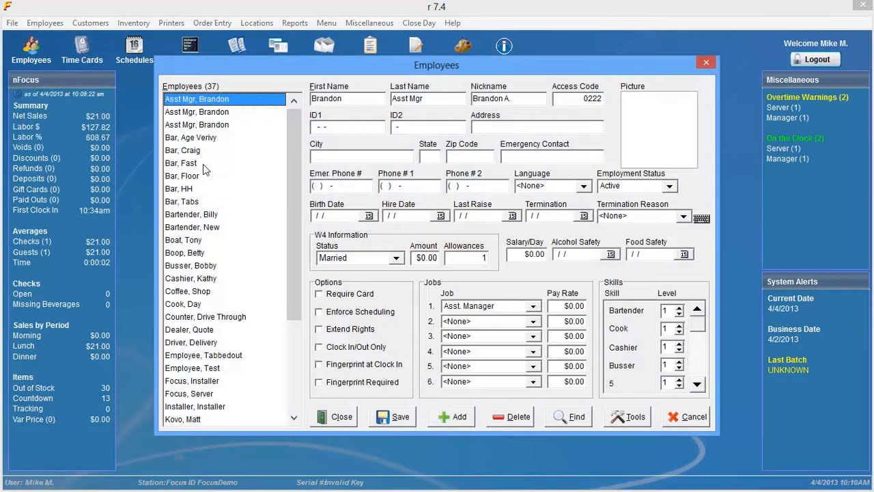
pyautogui.click(209, 216)
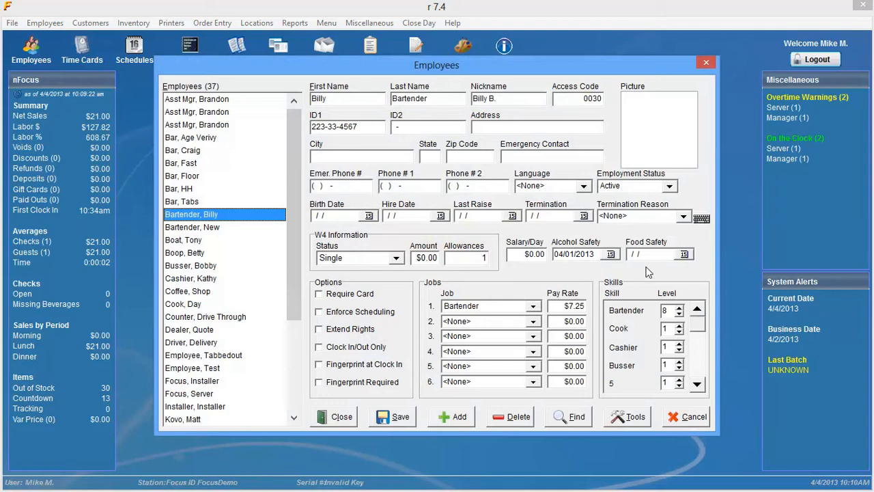
pyautogui.click(294, 417)
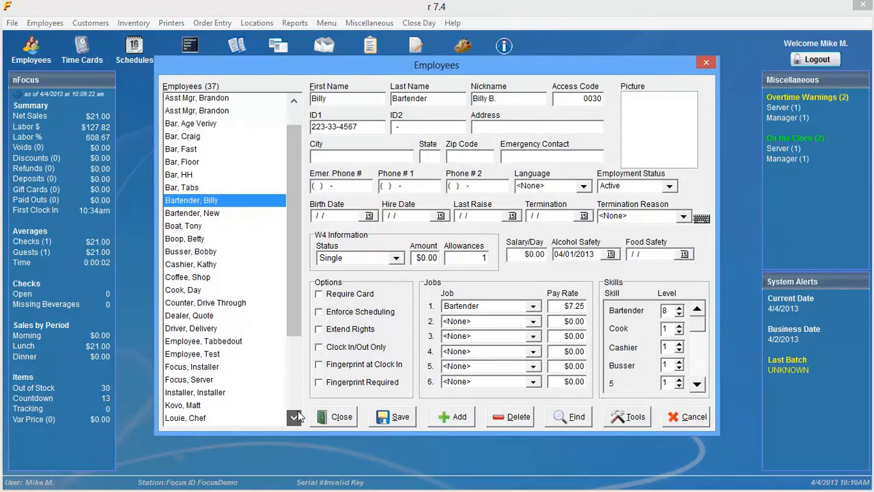
pyautogui.click(243, 406)
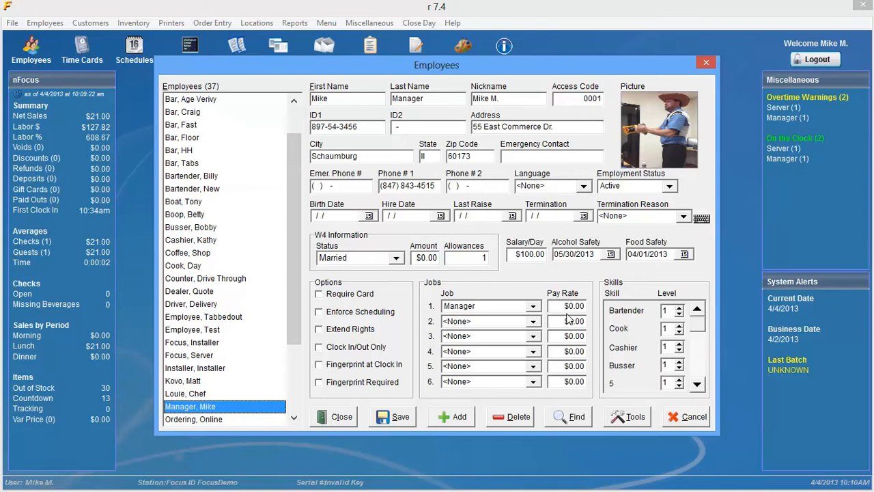
# Find employees whose alcohol safety date falls between 03/31/2013 and 05/31/2013.
pyautogui.click(563, 417)
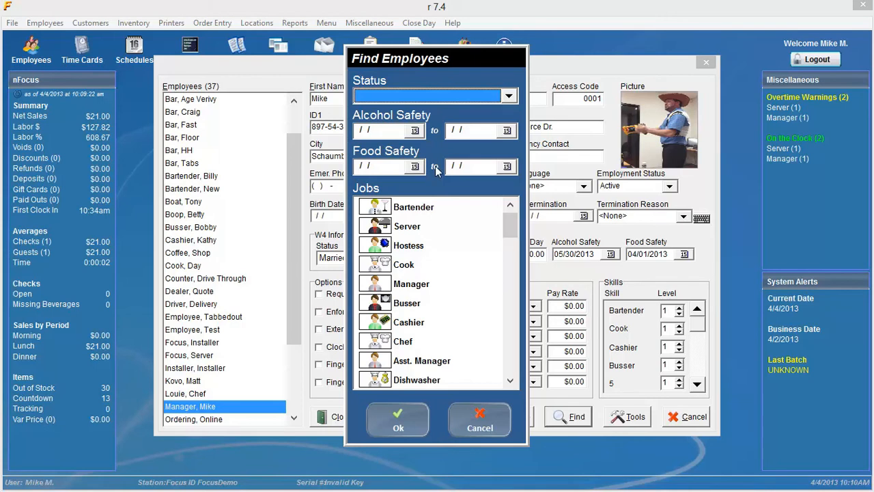
pyautogui.click(415, 130)
pyautogui.click(377, 185)
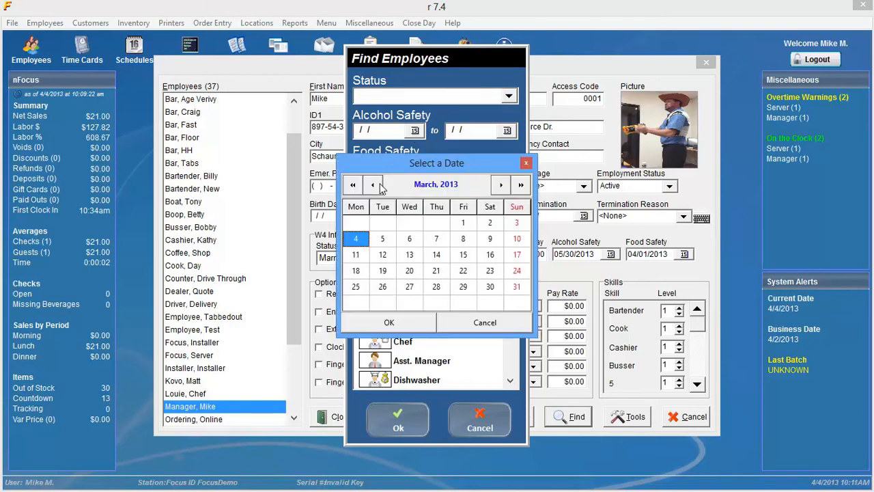
pyautogui.click(514, 288)
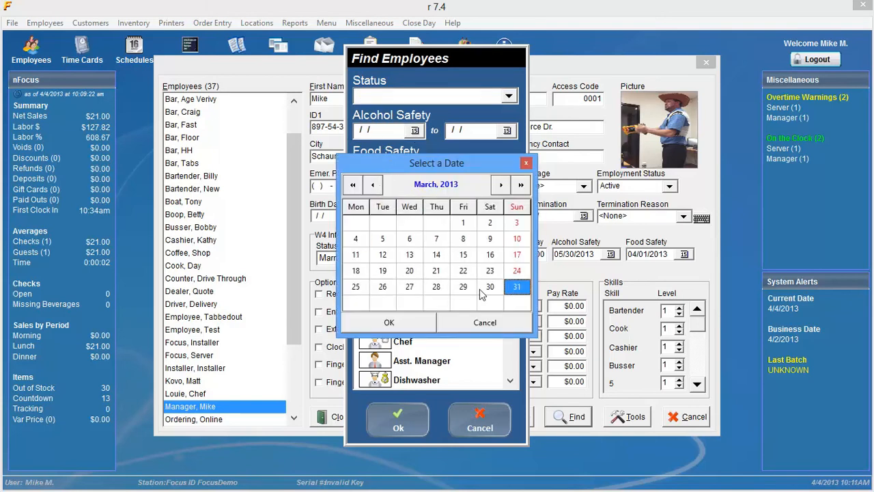
pyautogui.click(389, 322)
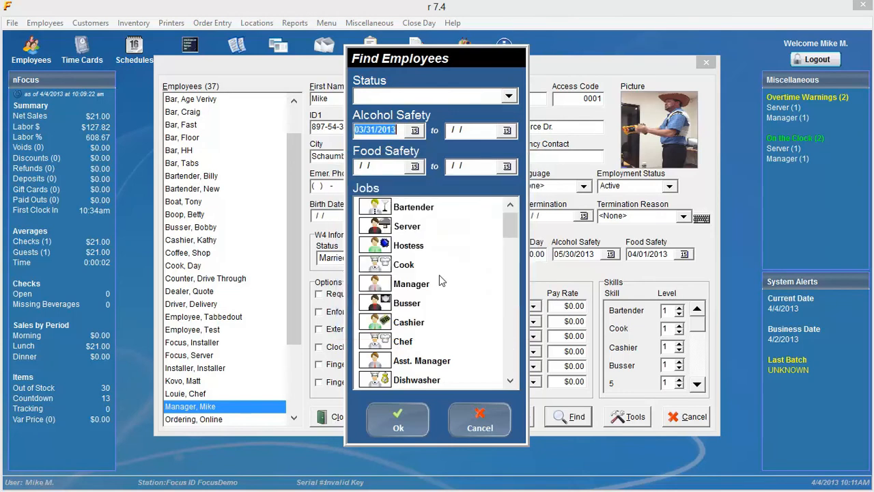
pyautogui.click(506, 131)
pyautogui.click(501, 185)
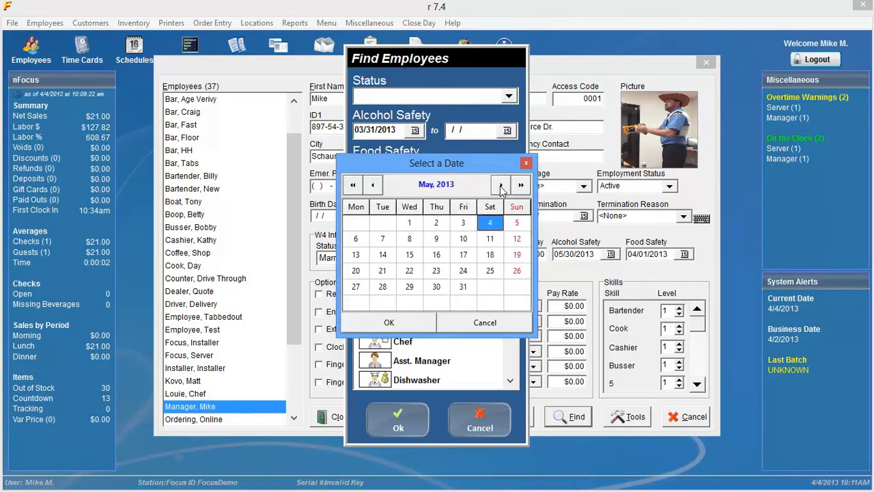
pyautogui.click(472, 285)
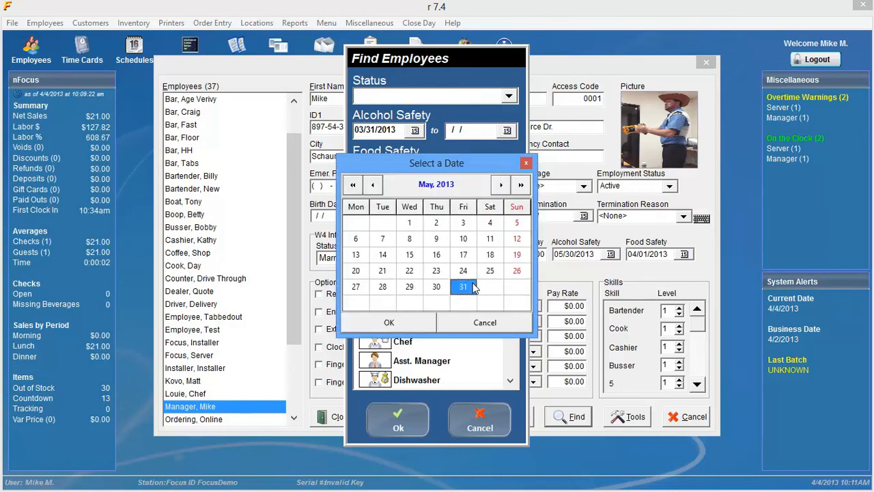
pyautogui.click(419, 325)
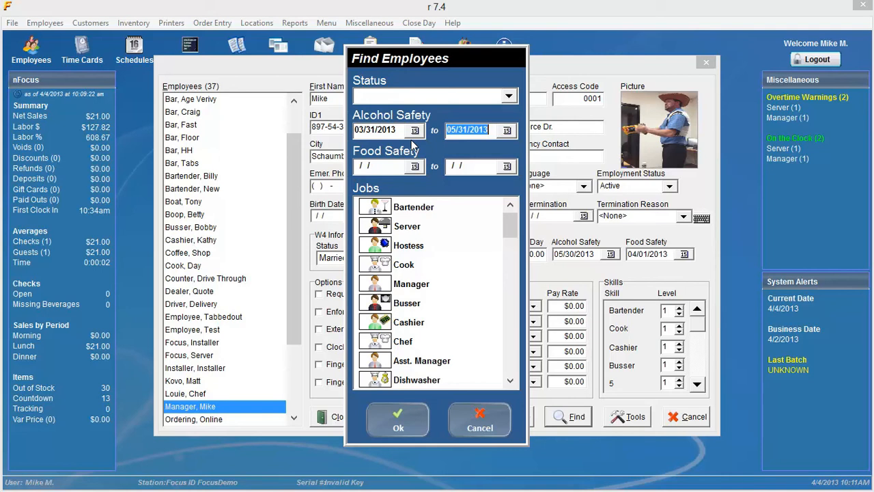
pyautogui.click(403, 424)
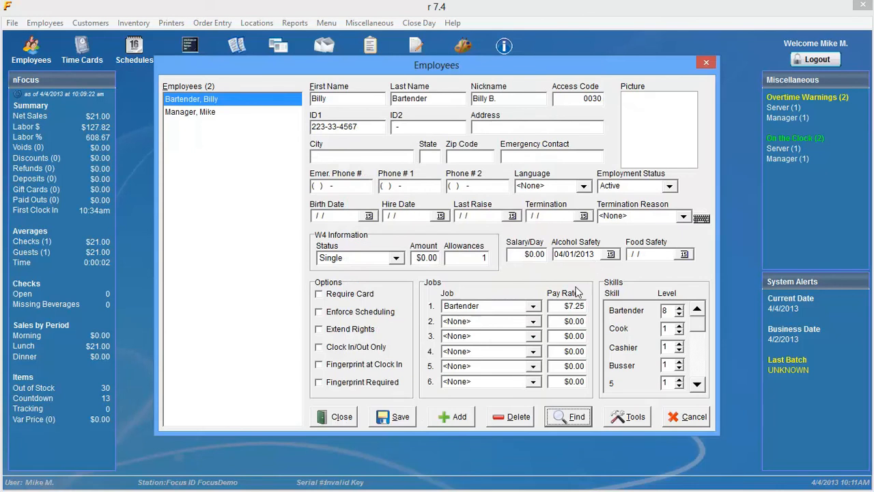
# Find employees whose food safety date falls between 03/31/2013 and 05/31/2013.
pyautogui.click(569, 417)
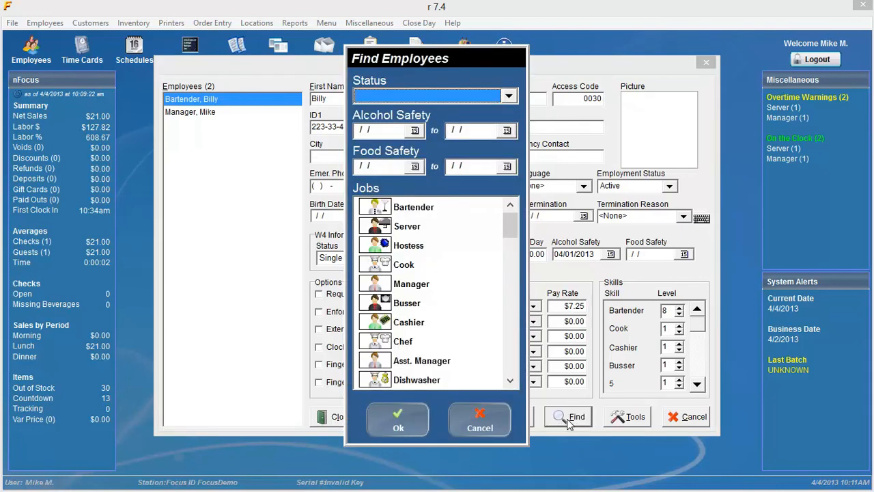
pyautogui.click(415, 167)
pyautogui.click(379, 185)
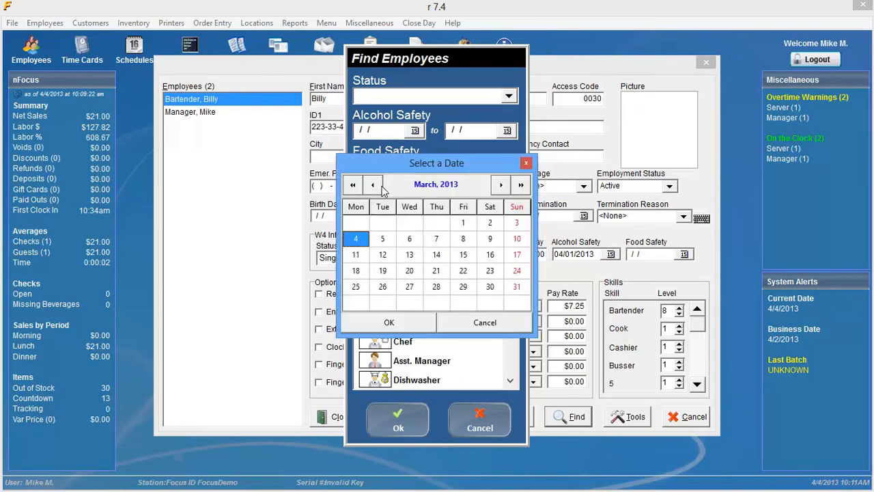
pyautogui.click(517, 286)
pyautogui.click(422, 326)
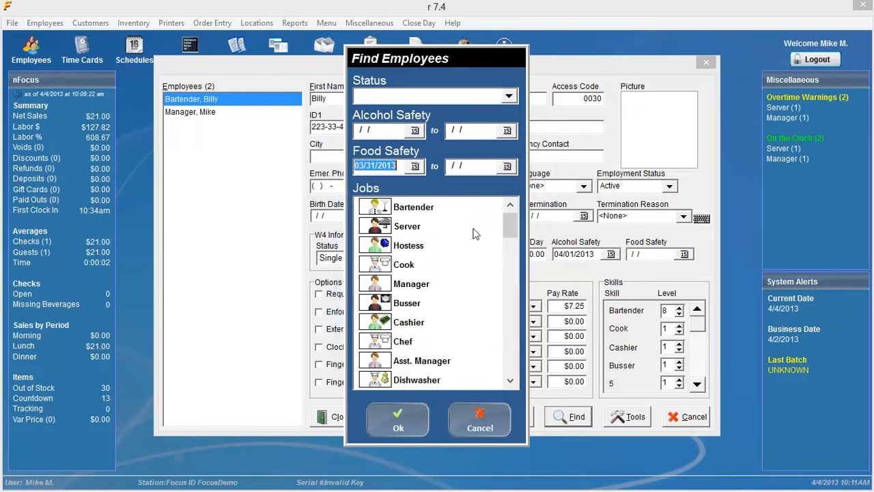
pyautogui.click(507, 168)
pyautogui.click(501, 185)
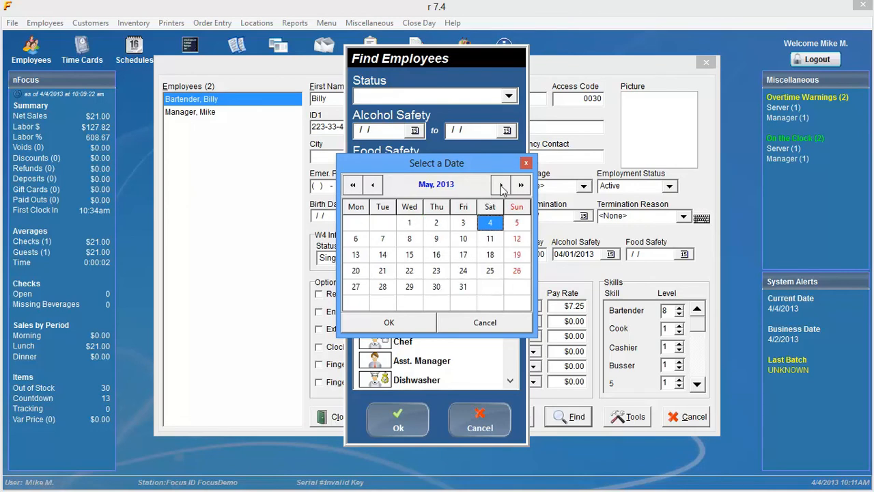
pyautogui.click(463, 287)
pyautogui.click(408, 324)
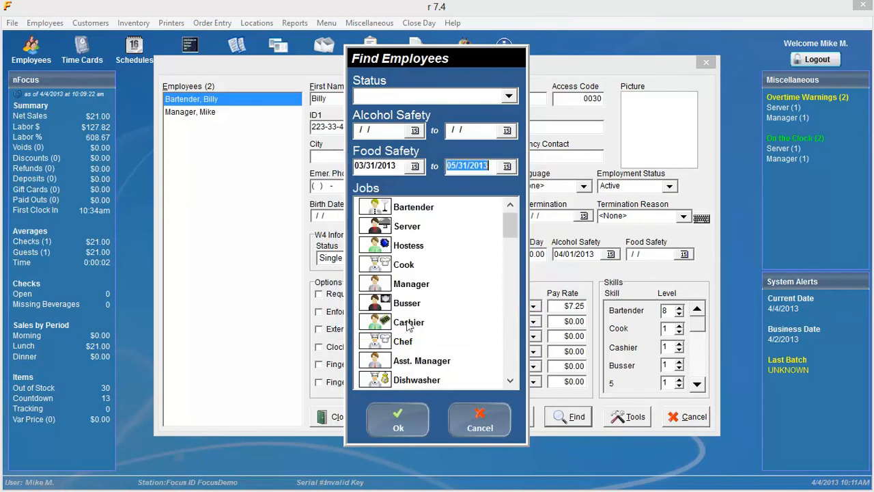
pyautogui.click(399, 419)
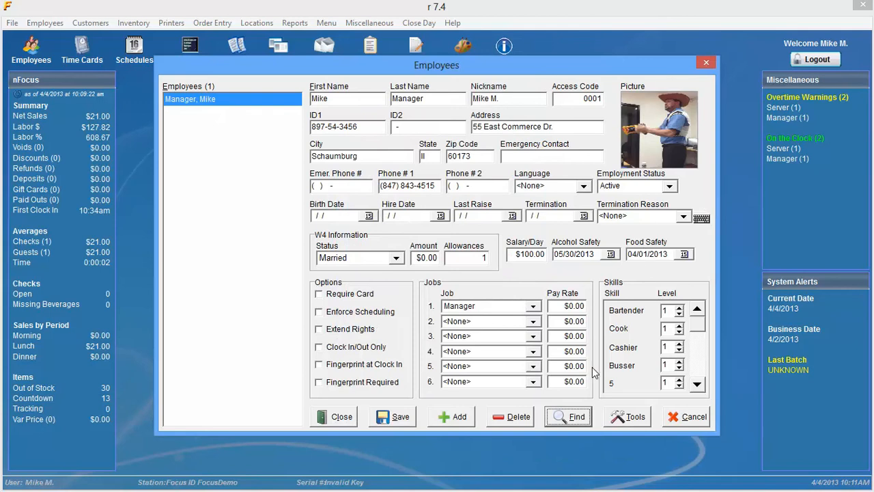
# Restore the full employee list with an empty search, then close the employee records and exit the office software.
pyautogui.click(575, 422)
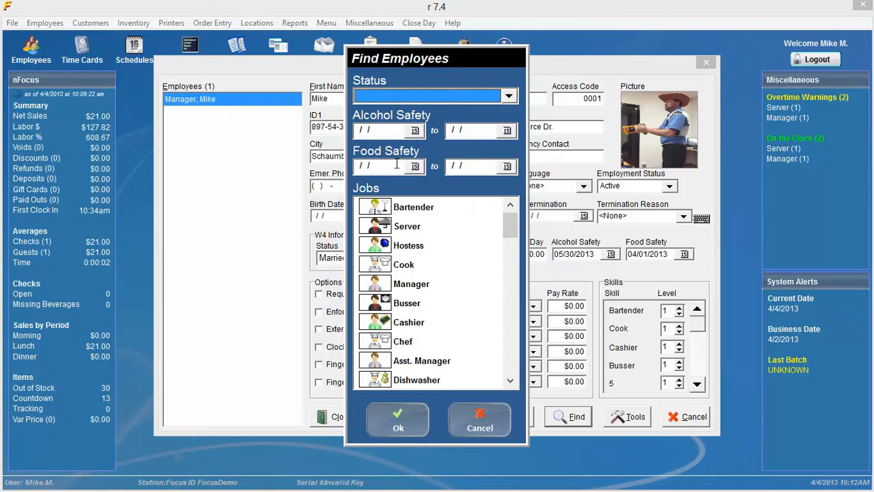
pyautogui.click(404, 423)
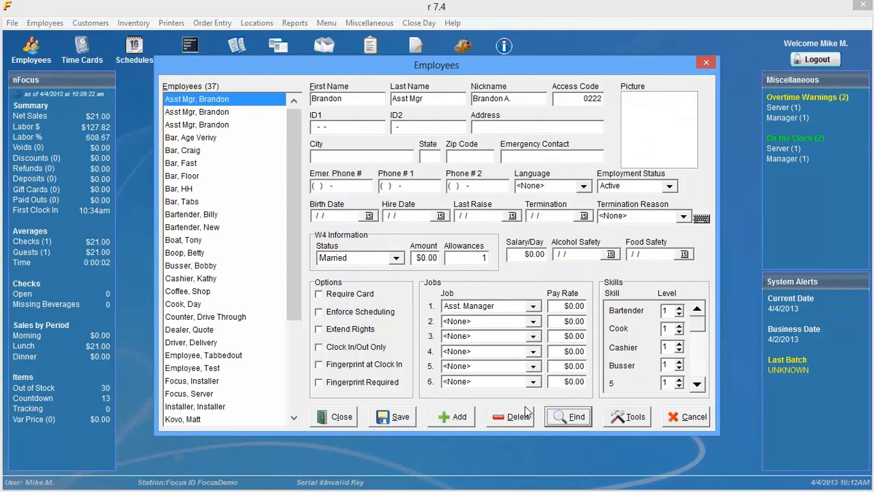
pyautogui.click(338, 418)
pyautogui.click(862, 9)
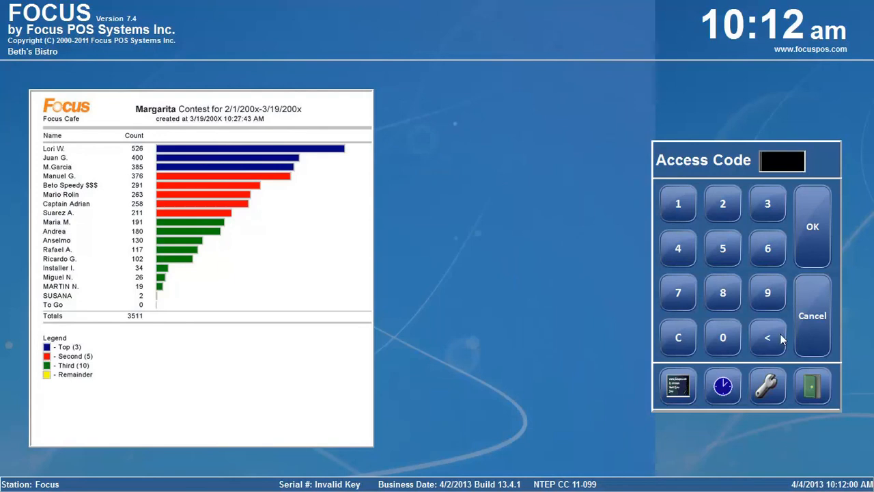
# Enter the bartender's access code and try to clock in under the Bartender job, acknowledging the certification error.
pyautogui.click(769, 215)
pyautogui.click(762, 301)
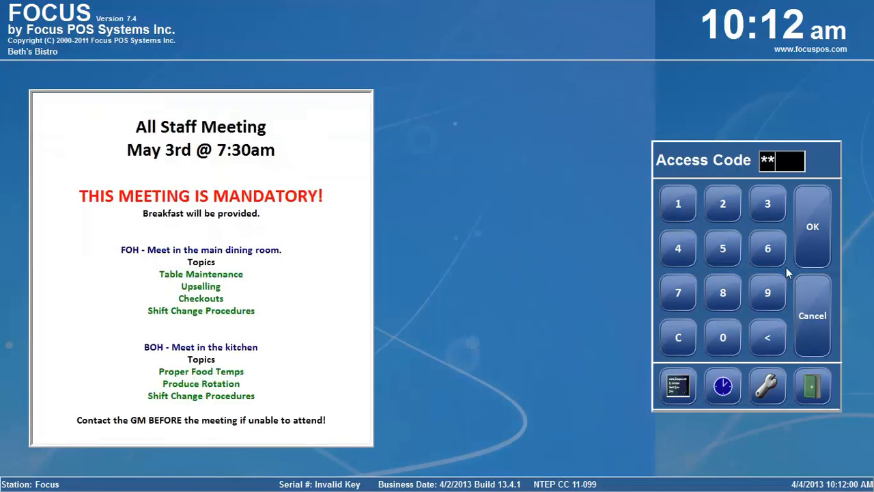
pyautogui.click(806, 230)
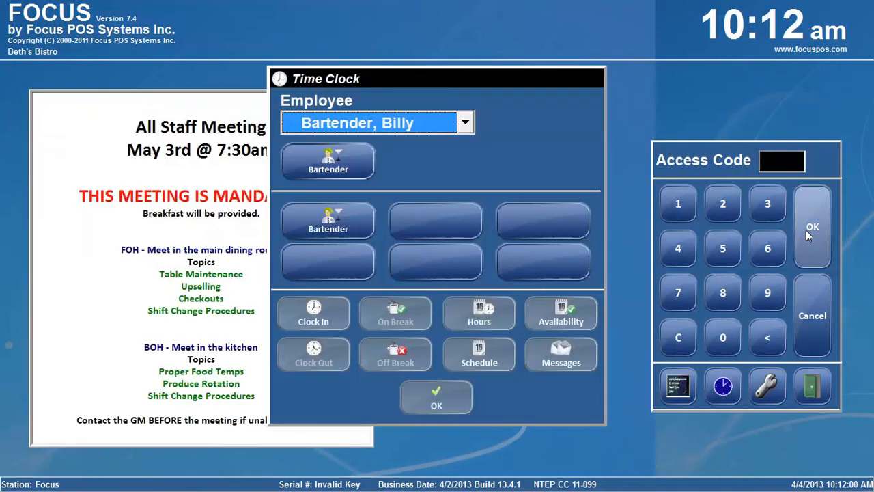
pyautogui.click(323, 313)
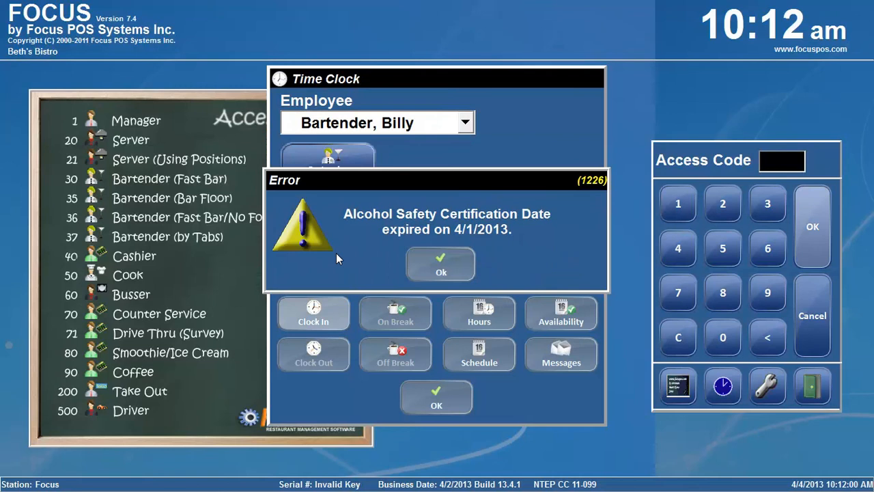
pyautogui.click(437, 264)
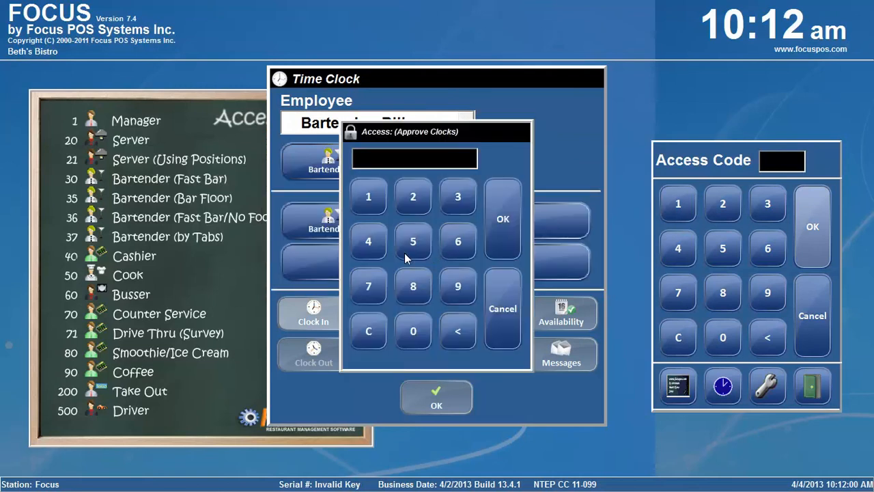